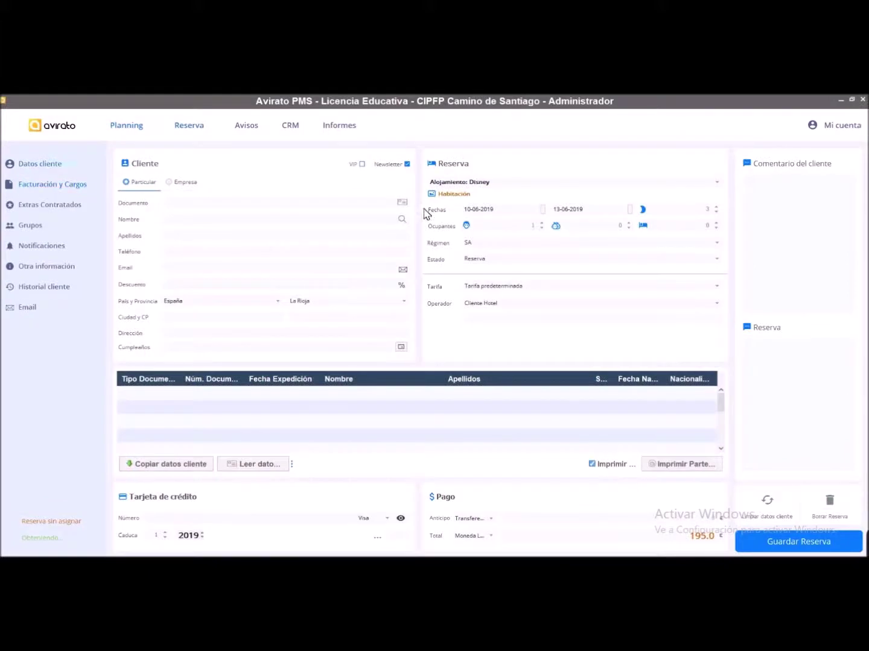
Fill the reservation's client details from an existing client record and save the reservation.
{"action": "left_click", "coordinate": [401, 219]}
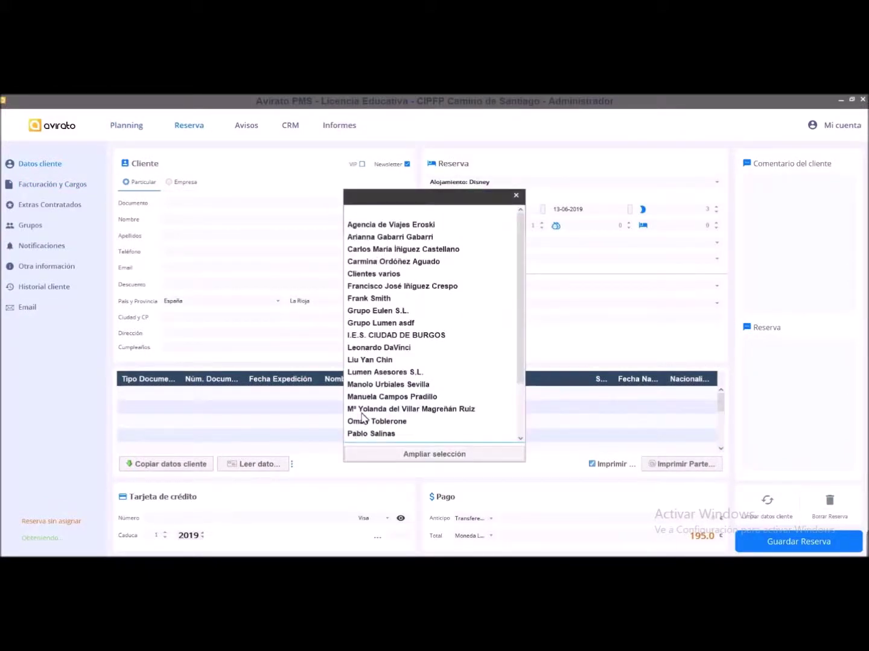
{"action": "double_click", "coordinate": [362, 422]}
{"action": "left_click", "coordinate": [335, 317]}
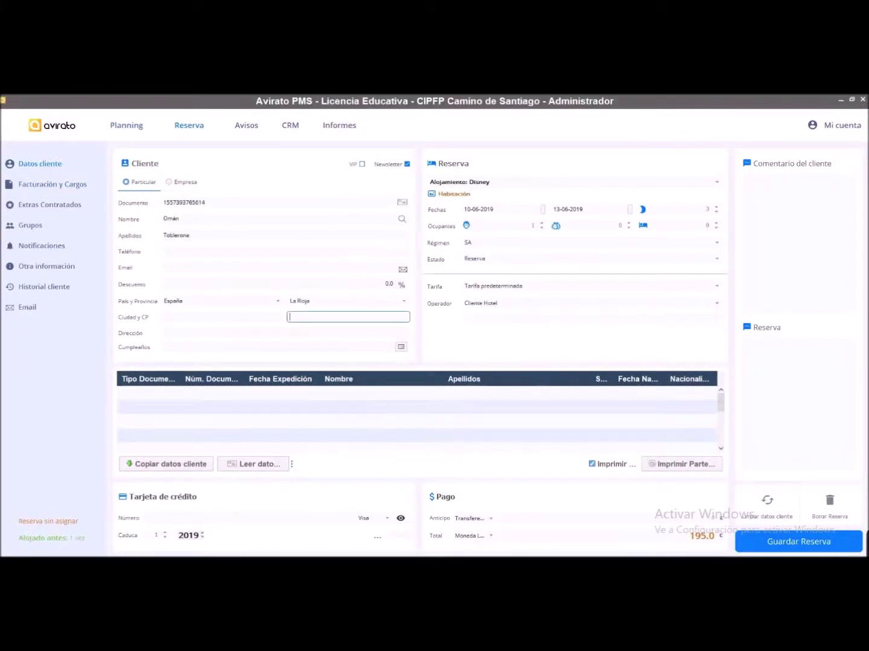
{"action": "left_click", "coordinate": [770, 543]}
Add a charge of 2 units of "Servicio de spa" totalling 30,00 to the reservation's invoice sheet.
{"action": "left_click", "coordinate": [61, 191]}
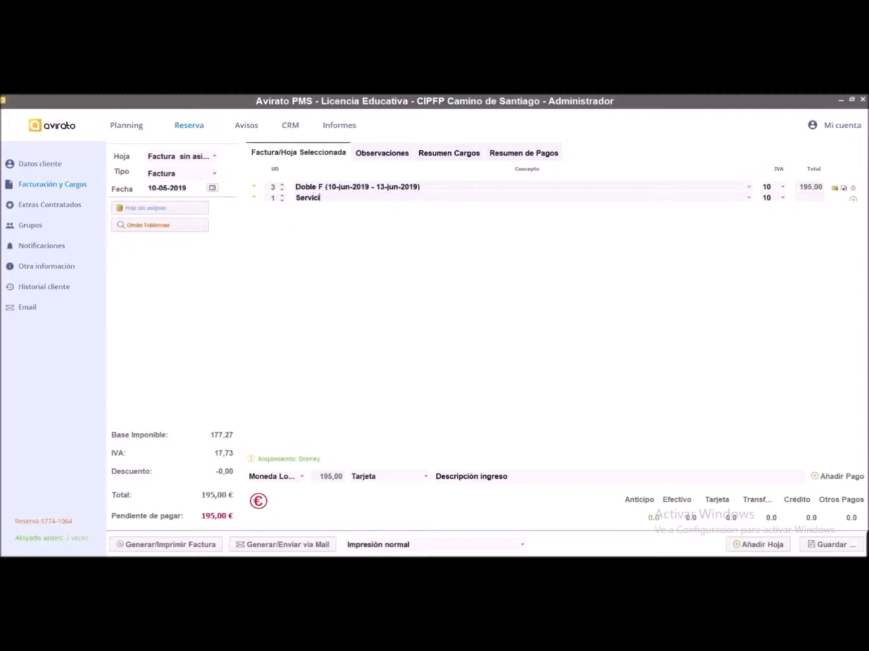
{"action": "type", "text": "de spa"}
{"action": "left_click", "coordinate": [286, 198]}
{"action": "left_click", "coordinate": [855, 201]}
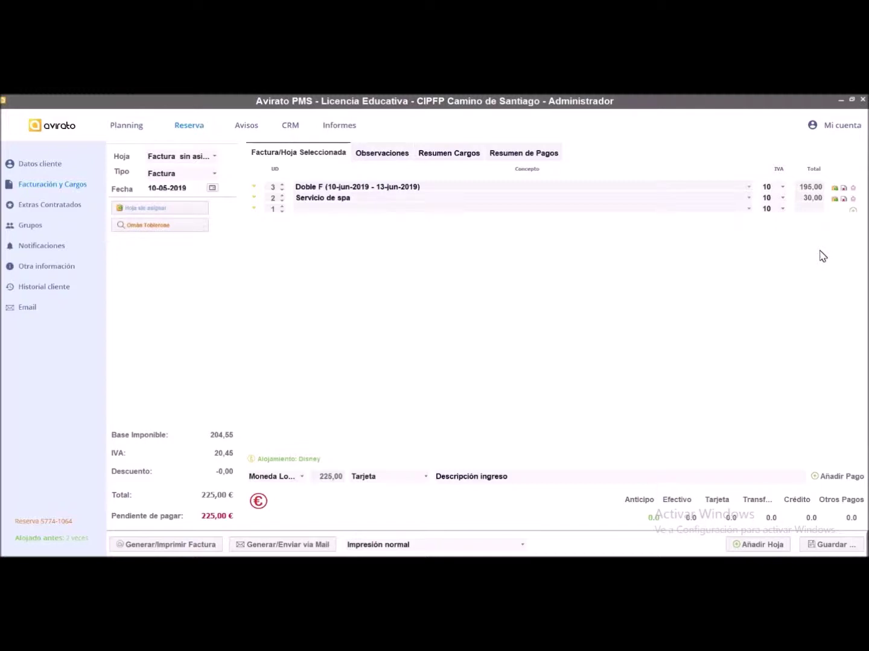
Cancel the "Servicio de spa" charge by posting an offsetting entry of -30,00, accepting the confirmations.
{"action": "left_click", "coordinate": [850, 200]}
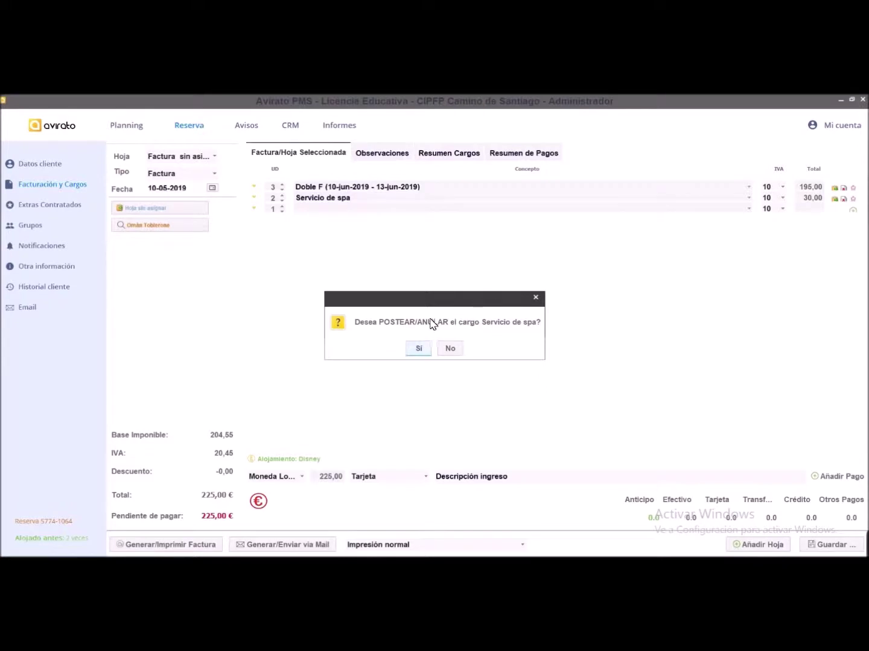
{"action": "left_click", "coordinate": [409, 351]}
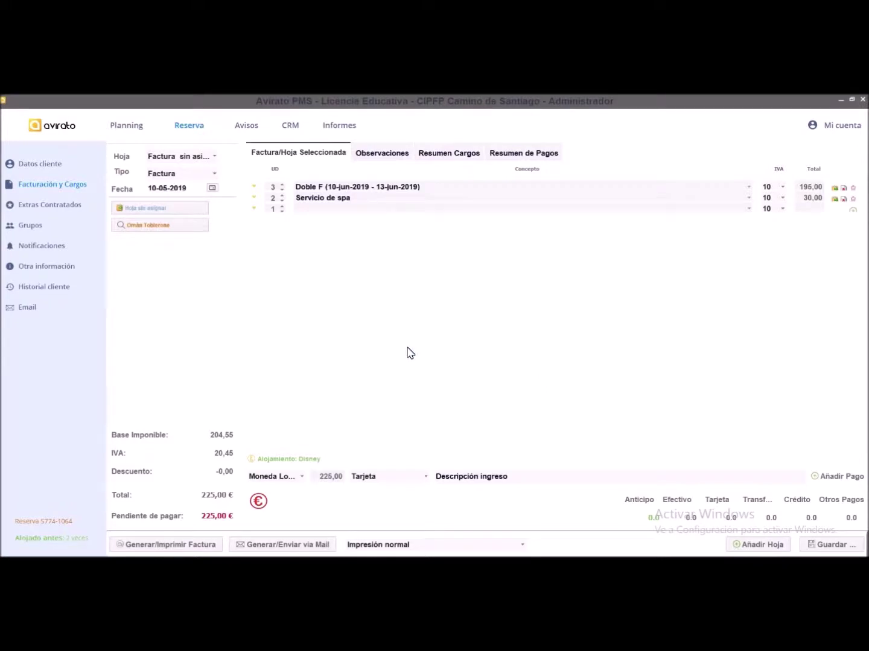
{"action": "left_click", "coordinate": [417, 350]}
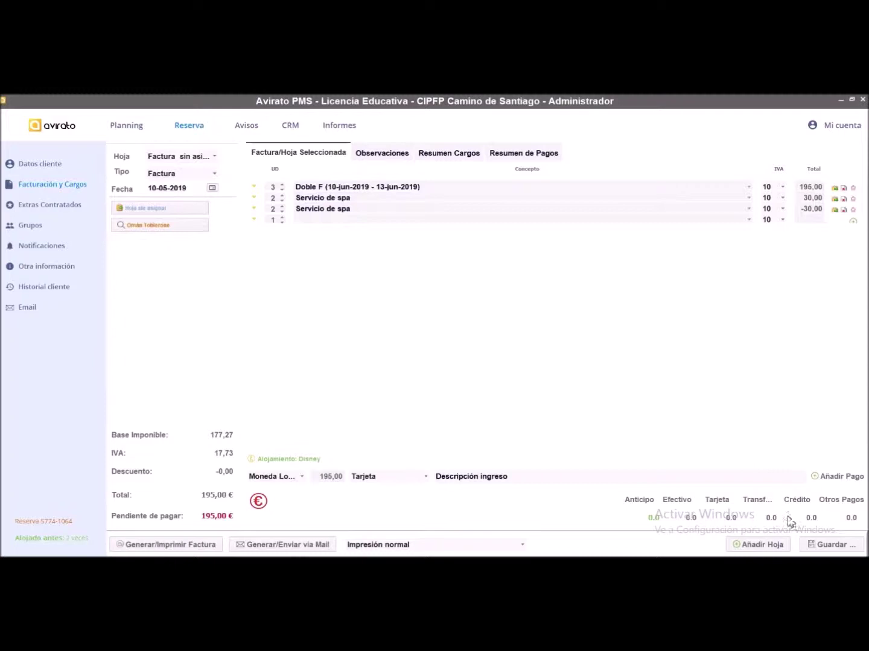
Save the invoice sheet and add a card (Tarjeta) payment of 195,00.
{"action": "left_click", "coordinate": [813, 546]}
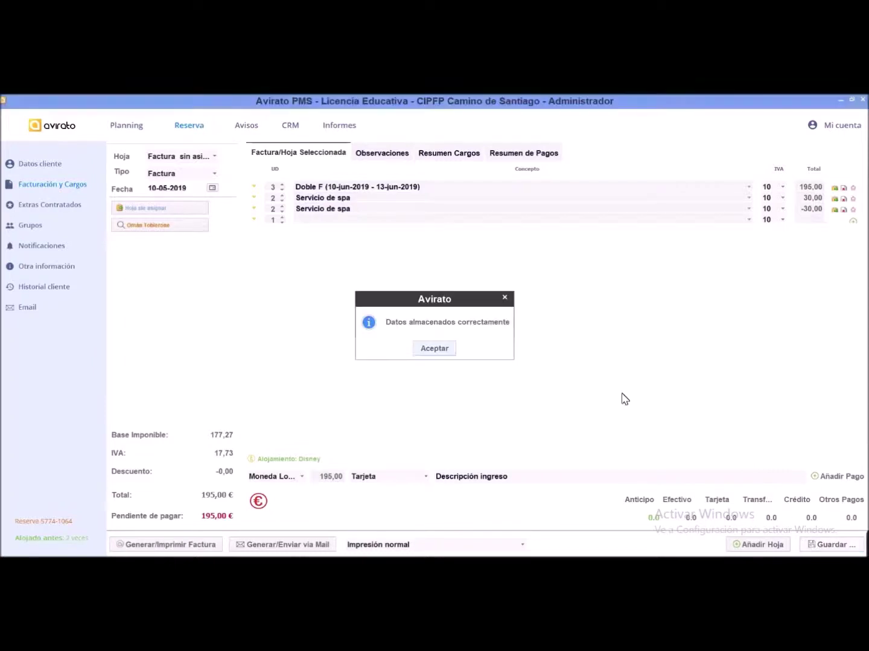
{"action": "left_click", "coordinate": [422, 350]}
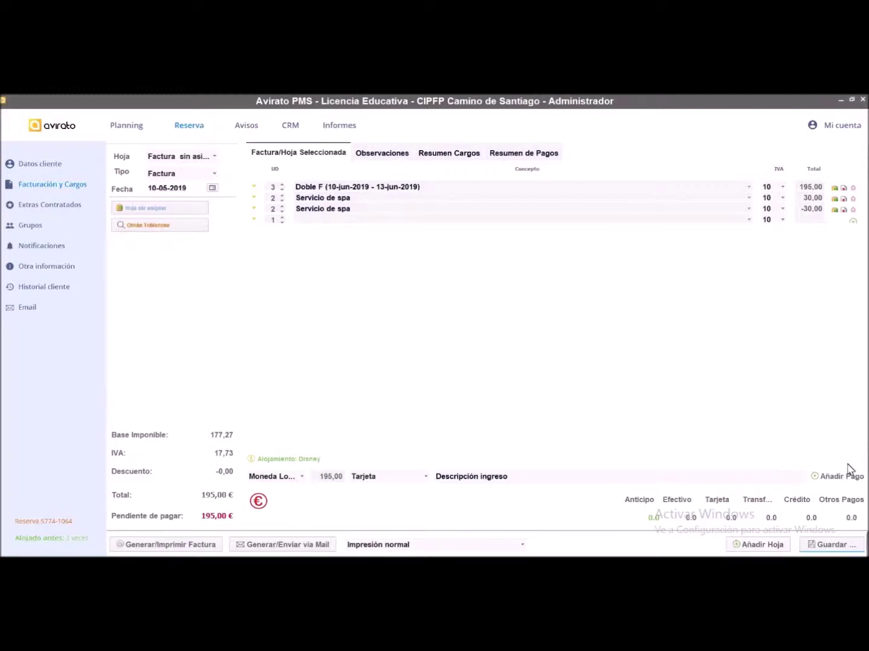
{"action": "left_click", "coordinate": [839, 480]}
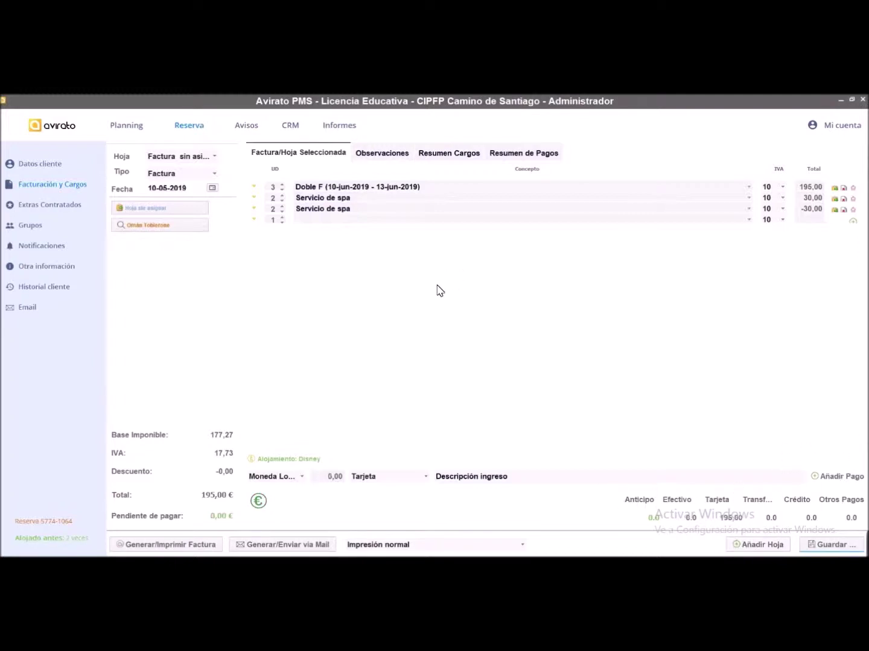
Write the invoice observation "Servicio de spa no consumido por el cliente" and return to the invoice sheet.
{"action": "left_click", "coordinate": [369, 153]}
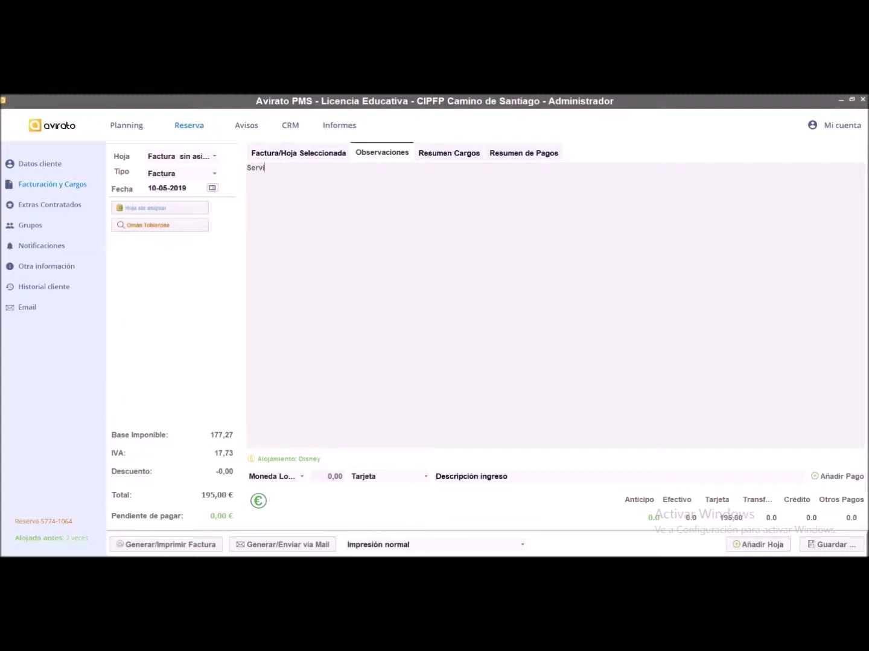
{"action": "type", "text": "Servicio ded spa no consumido por el clientre"}
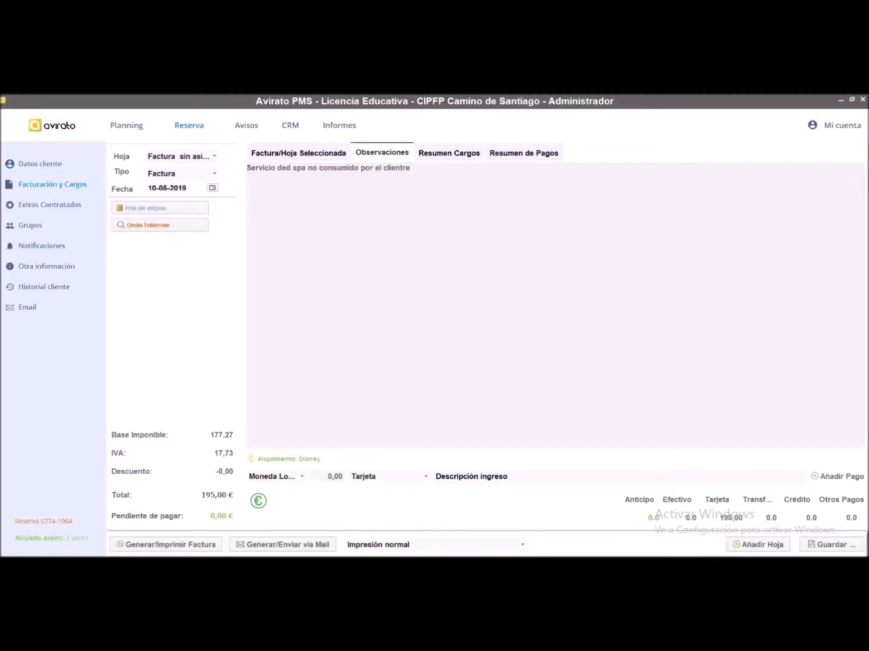
{"action": "key", "text": "BackSpace"}
{"action": "key", "text": "BackSpace"}
{"action": "left_click", "coordinate": [291, 167]}
{"action": "key", "text": "BackSpace"}
{"action": "left_click", "coordinate": [279, 154]}
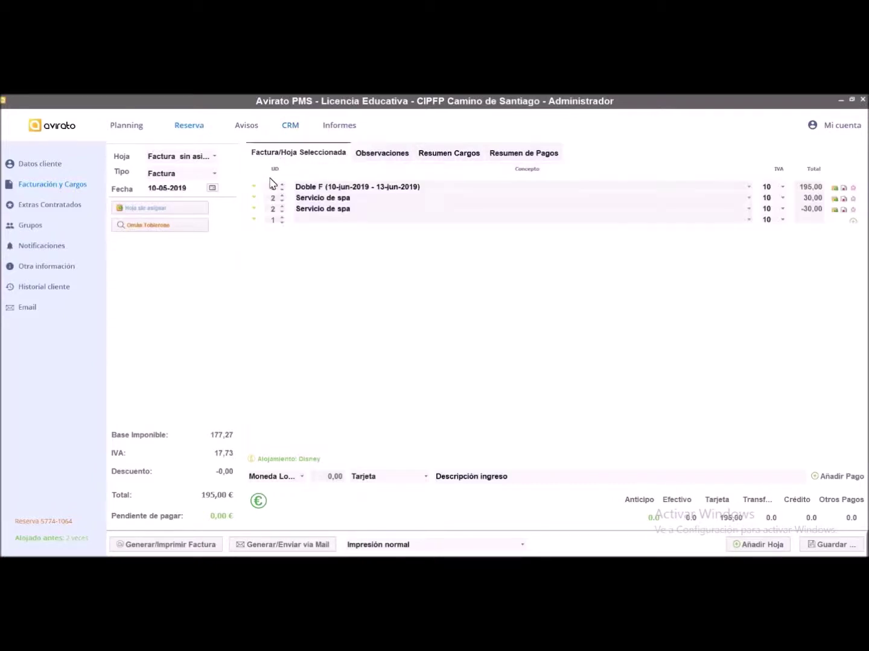
Generate the invoice and print it with Microsoft XPS Document Writer to the desktop file "Factura corrección error".
{"action": "left_click", "coordinate": [171, 548]}
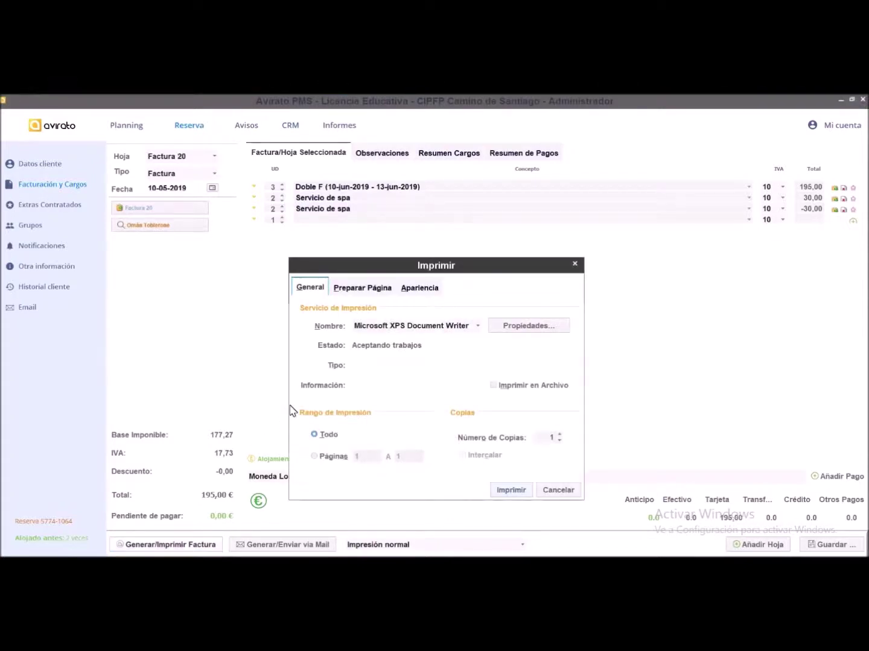
{"action": "left_click", "coordinate": [504, 492]}
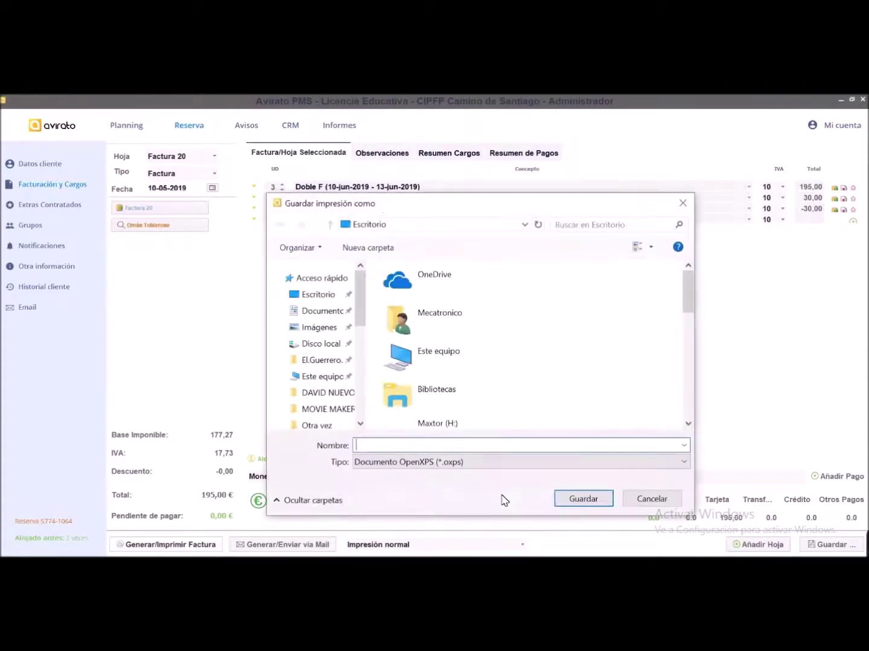
{"action": "type", "text": "Factura corrección error"}
{"action": "key", "text": "Return"}
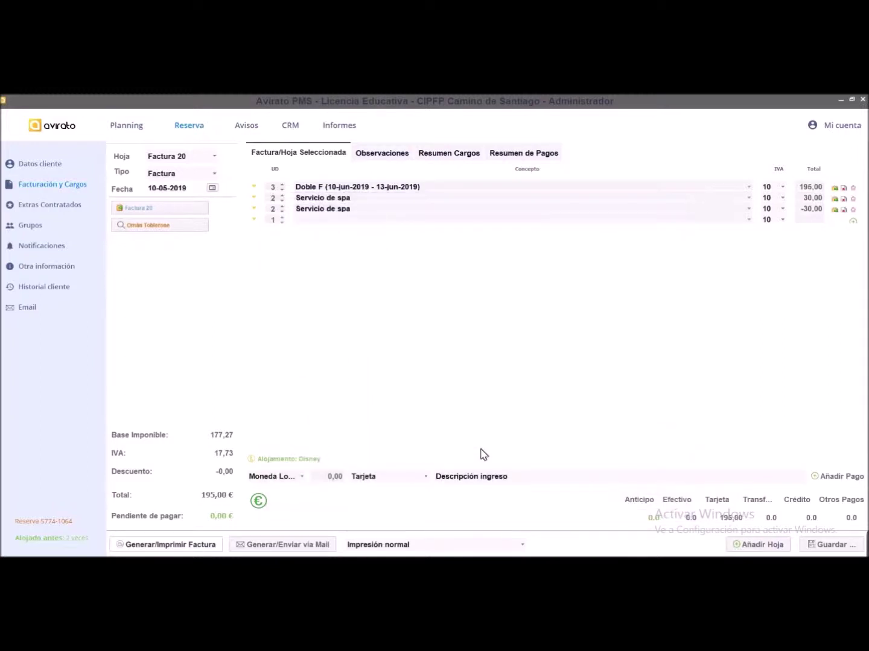
Open Factura corrección error.oxps from the desktop in the XPS viewer and examine its charges, observations and totals.
{"action": "left_click", "coordinate": [839, 100]}
{"action": "double_click", "coordinate": [24, 480]}
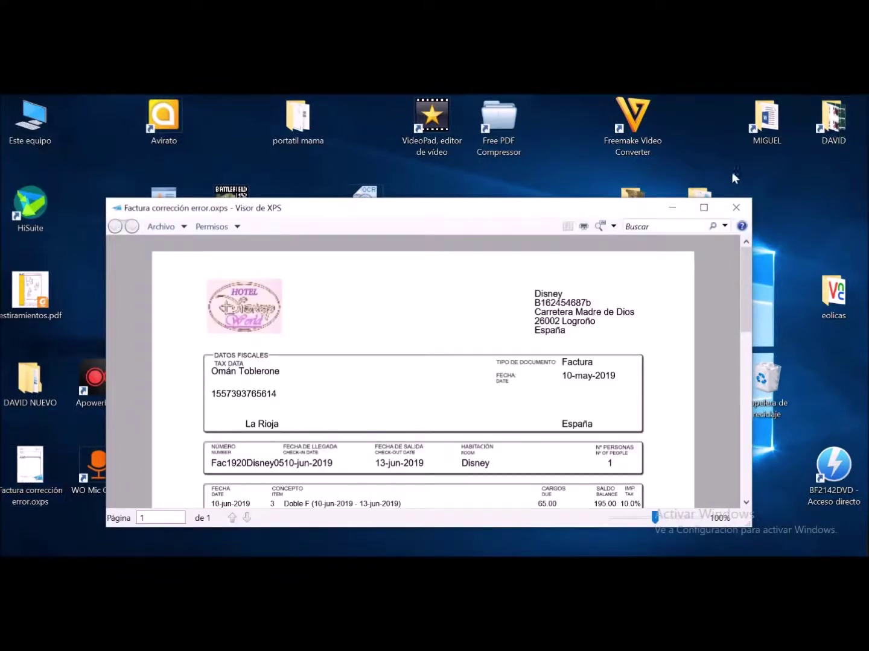
{"action": "left_click", "coordinate": [702, 207]}
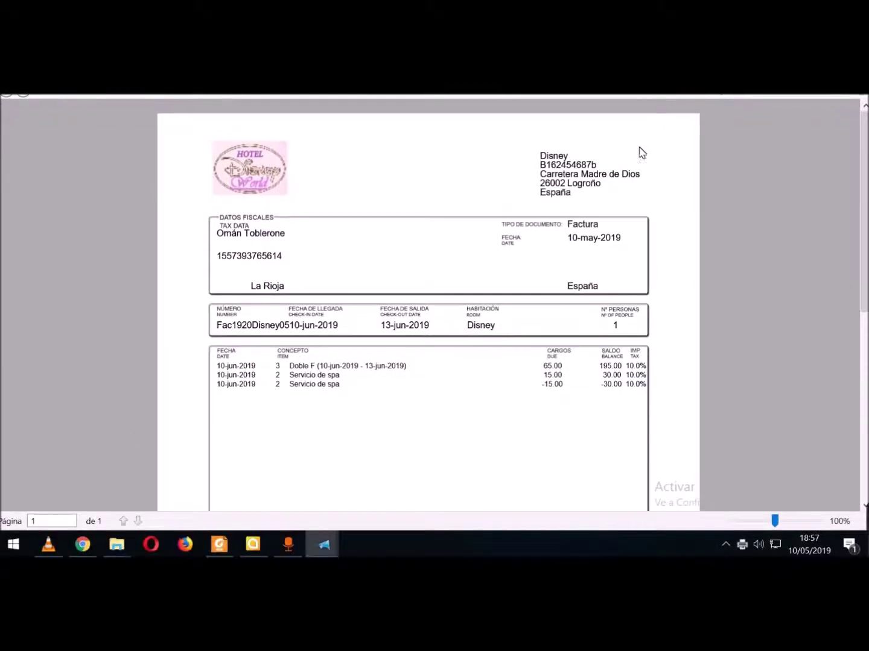
{"action": "left_click_drag", "start_coordinate": [856, 144], "coordinate": [818, 328]}
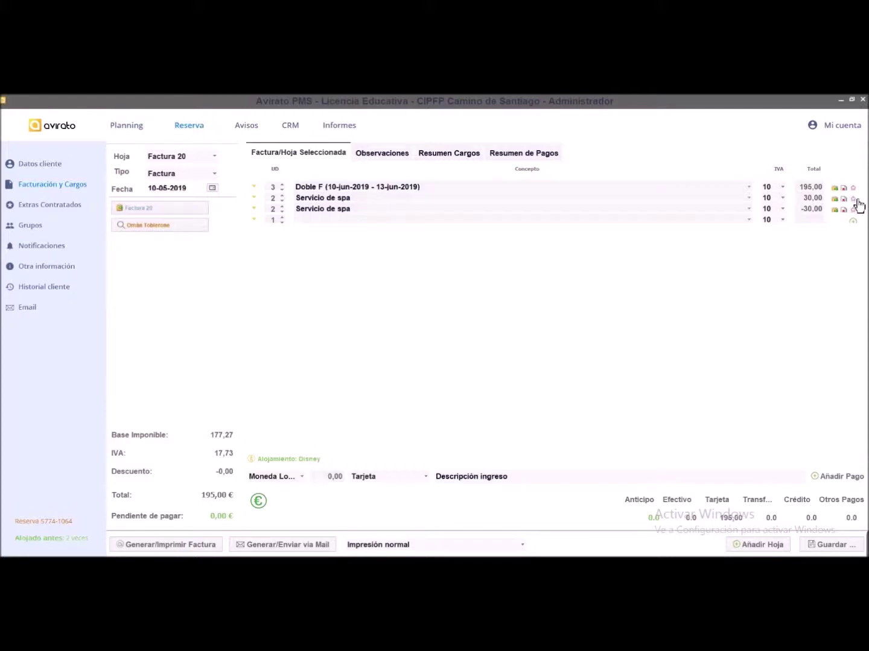
Delete both "Servicio de spa" charges, the 30,00 one and the -30,00 one, from the invoice.
{"action": "left_click", "coordinate": [854, 199]}
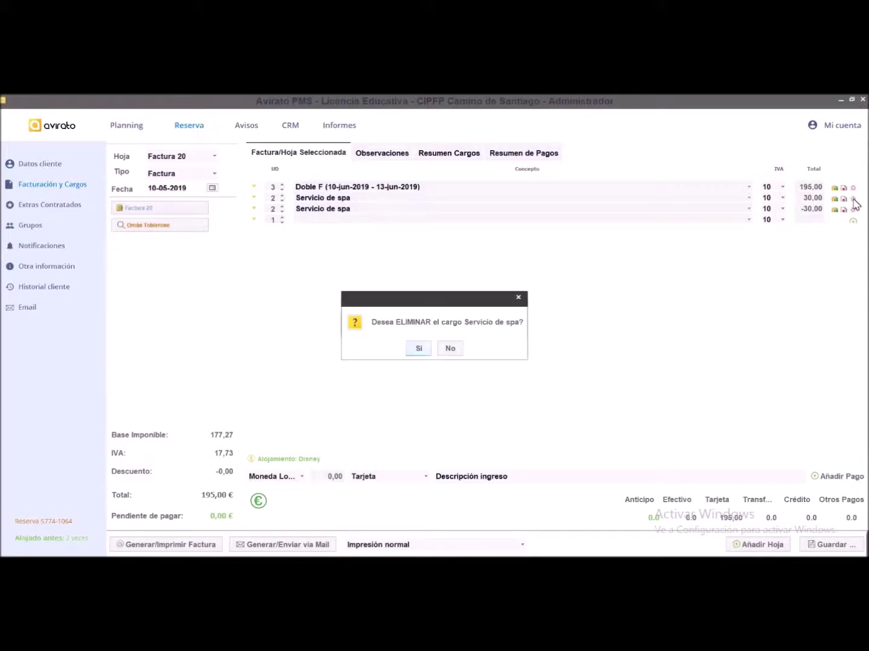
{"action": "left_click", "coordinate": [413, 351]}
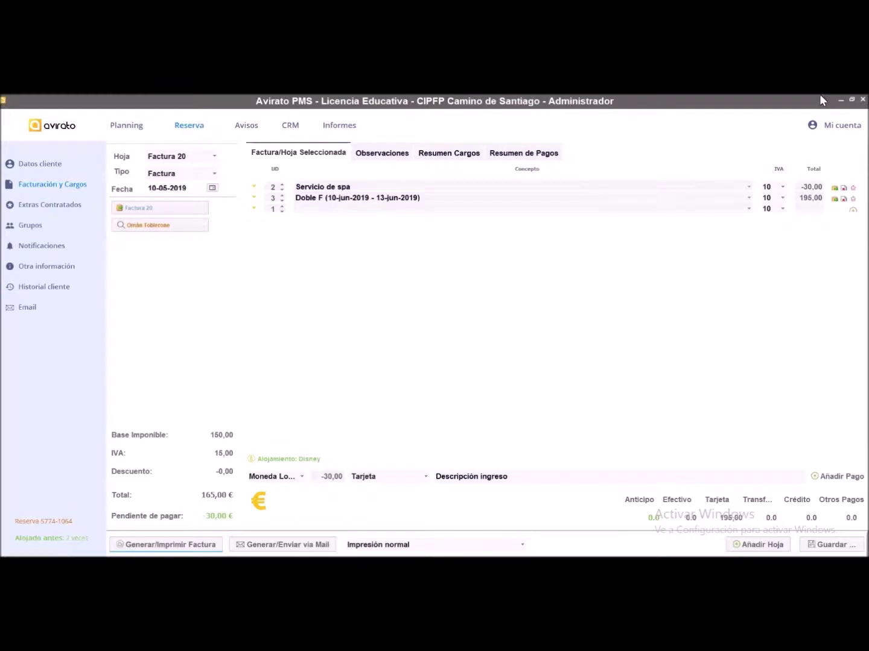
{"action": "left_click", "coordinate": [852, 188]}
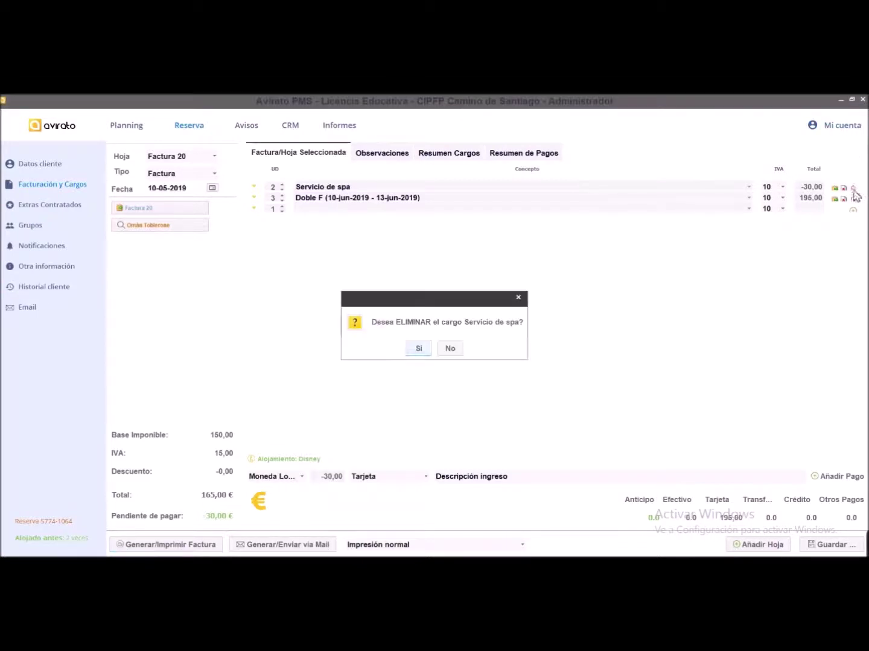
{"action": "left_click", "coordinate": [415, 348]}
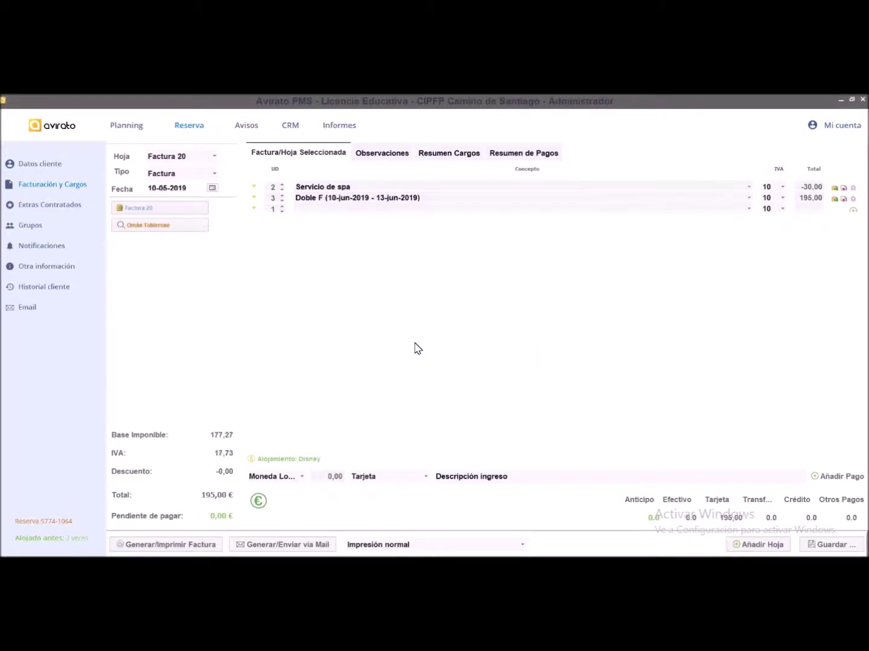
Clear the invoice's observations text and return to the invoice sheet.
{"action": "left_click", "coordinate": [382, 154]}
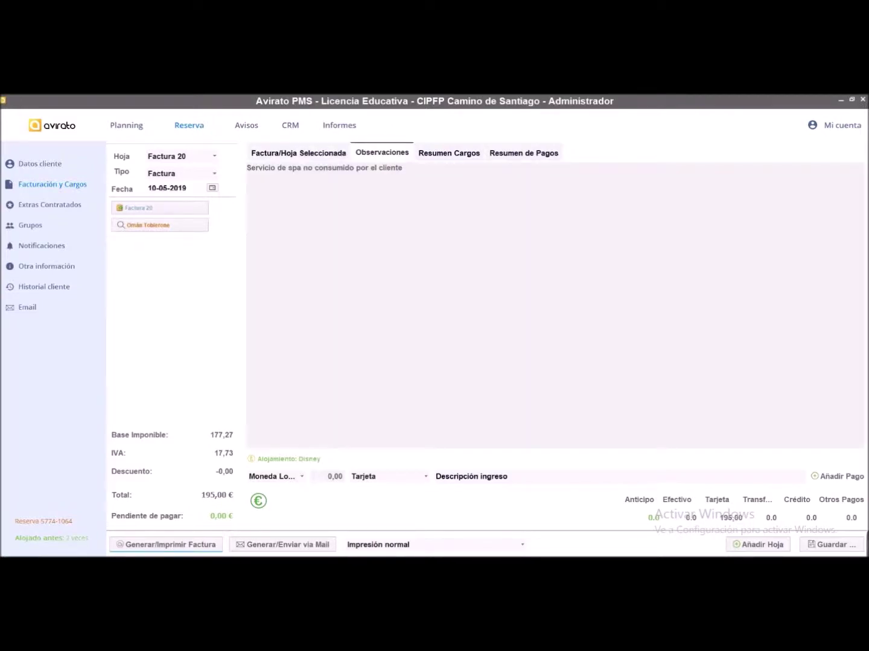
{"action": "triple_click", "coordinate": [248, 168]}
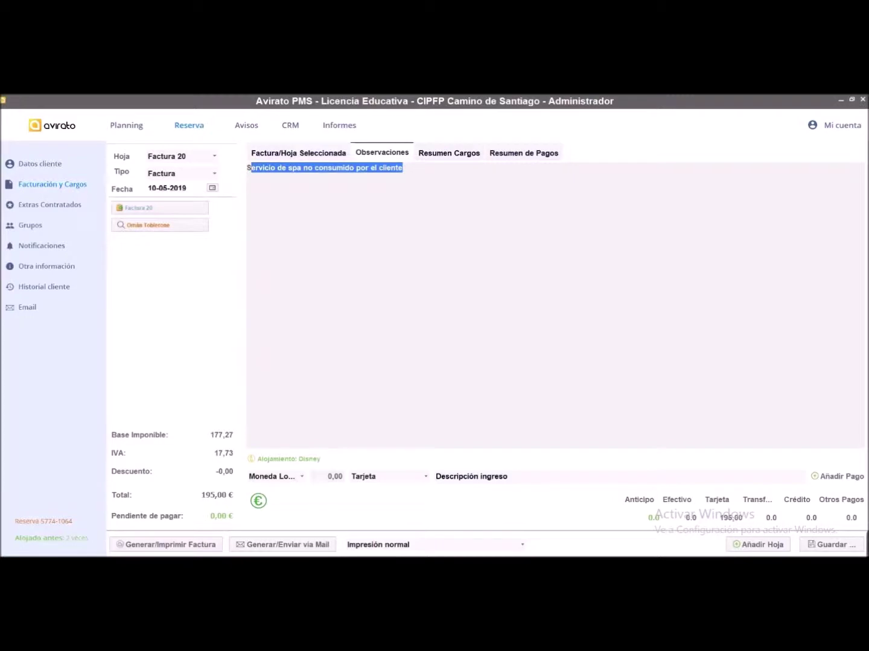
{"action": "key", "text": "Delete"}
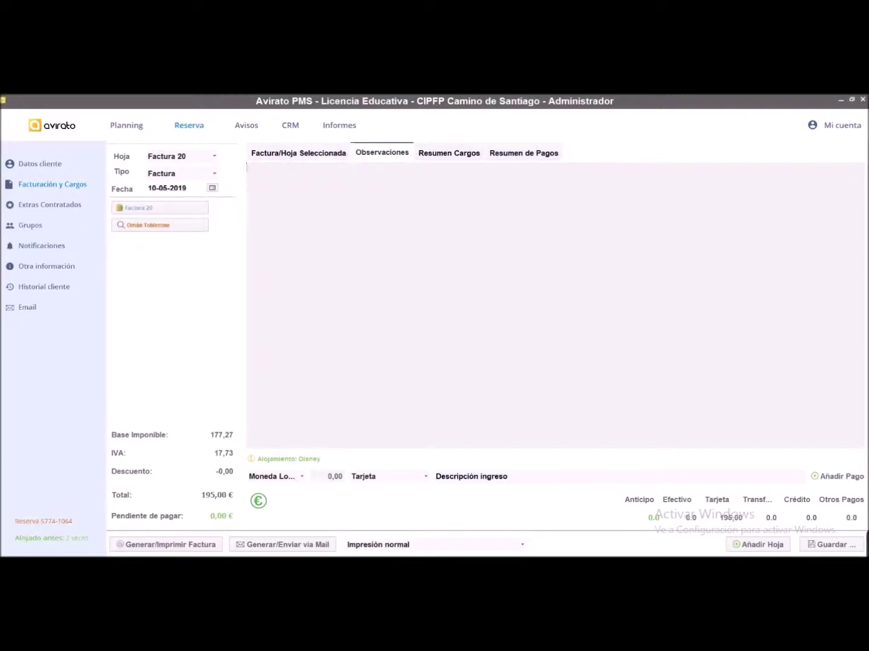
{"action": "left_click", "coordinate": [272, 155]}
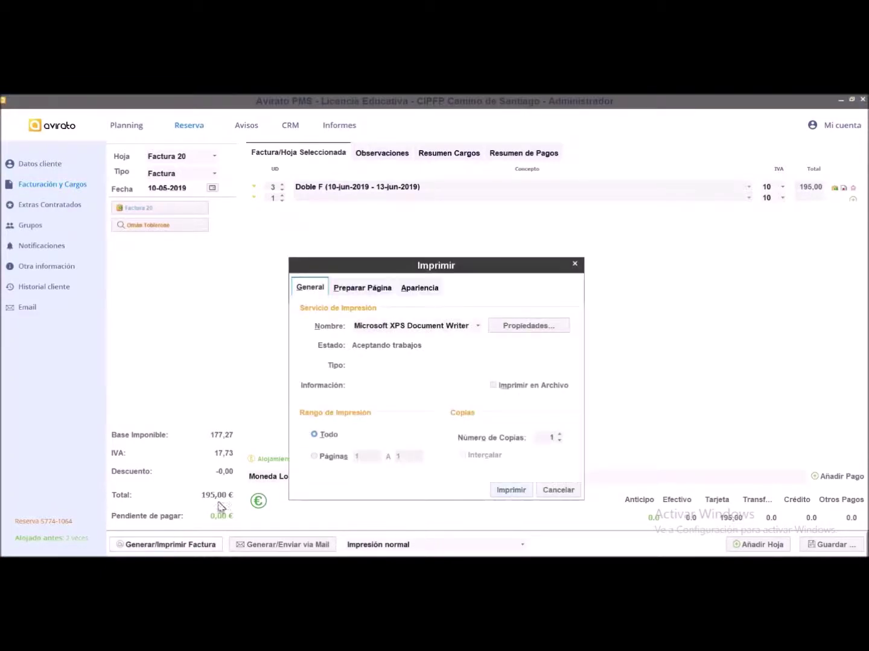
Print the invoice with Microsoft XPS Document Writer to the desktop file "Factura eliminar".
{"action": "left_click", "coordinate": [506, 496]}
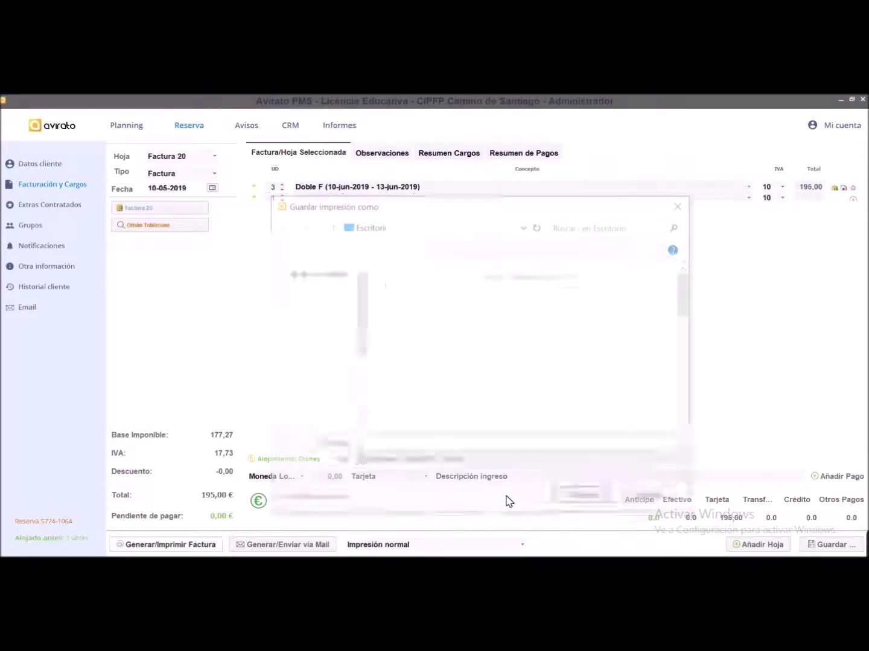
{"action": "type", "text": "Factura eliminar"}
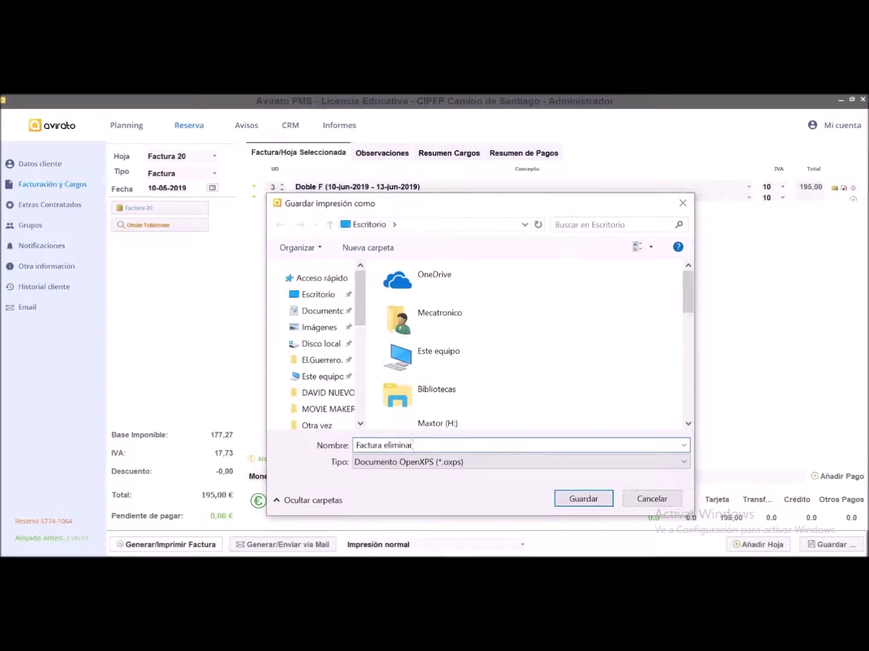
{"action": "key", "text": "Return"}
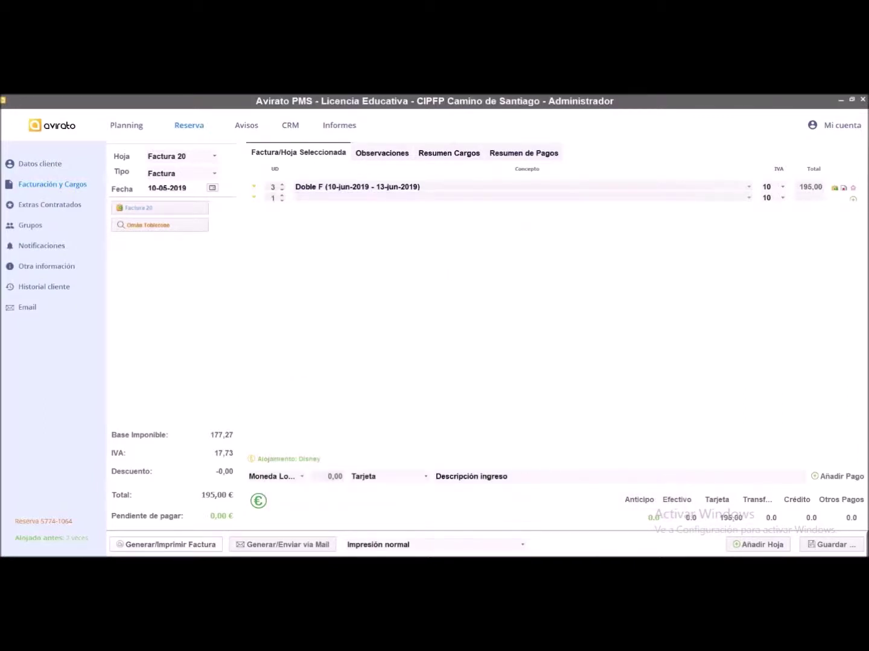
Open Factura eliminar.oxps from the desktop in the XPS viewer and examine its charges, observations and totals.
{"action": "left_click", "coordinate": [839, 100]}
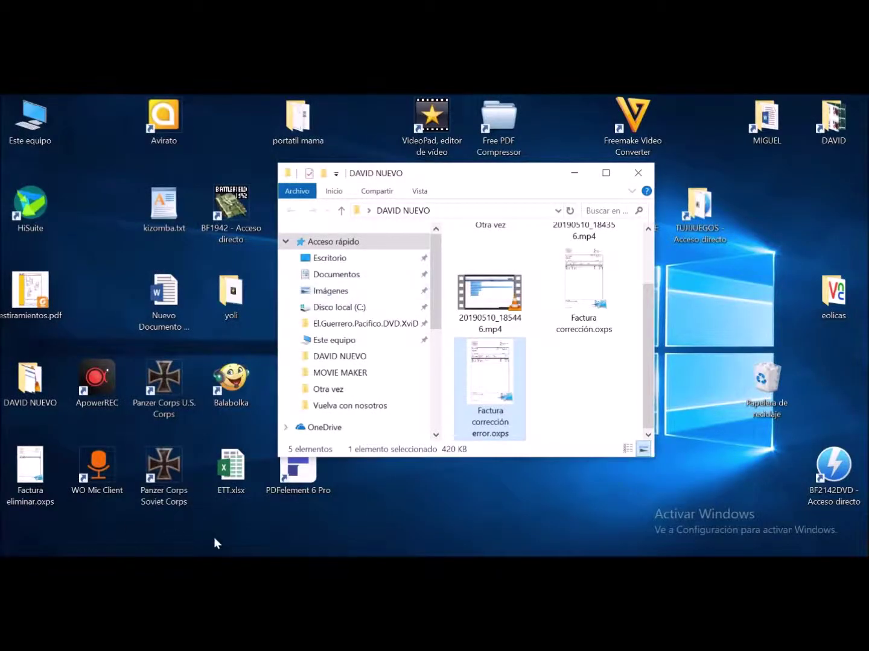
{"action": "double_click", "coordinate": [36, 481]}
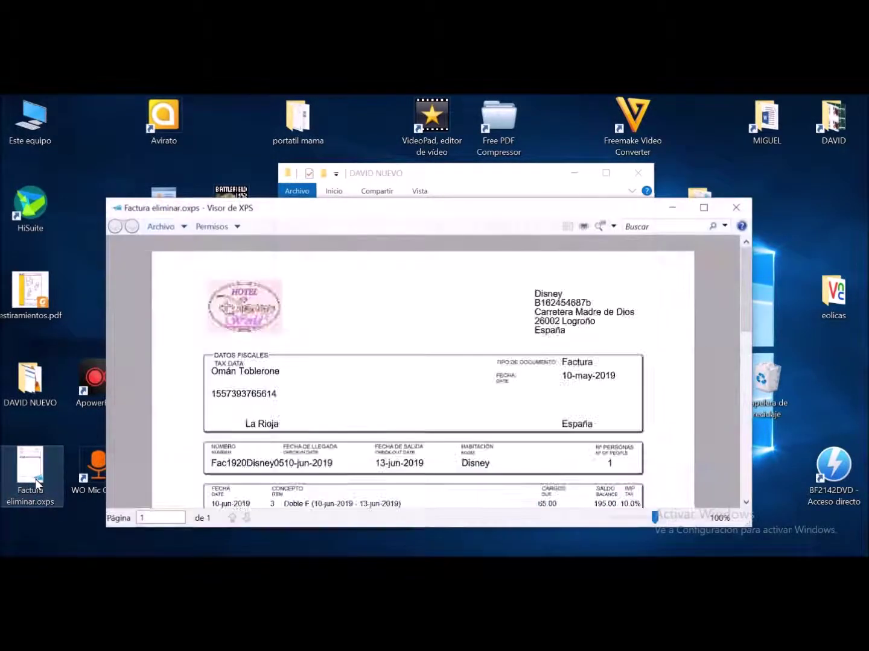
{"action": "left_click", "coordinate": [708, 207]}
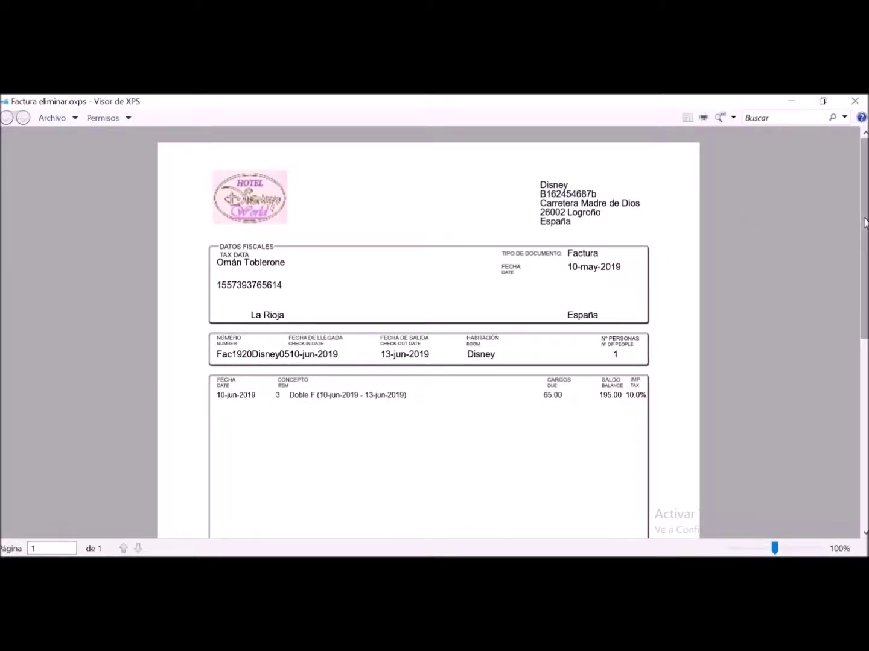
{"action": "left_click_drag", "start_coordinate": [865, 223], "coordinate": [844, 420]}
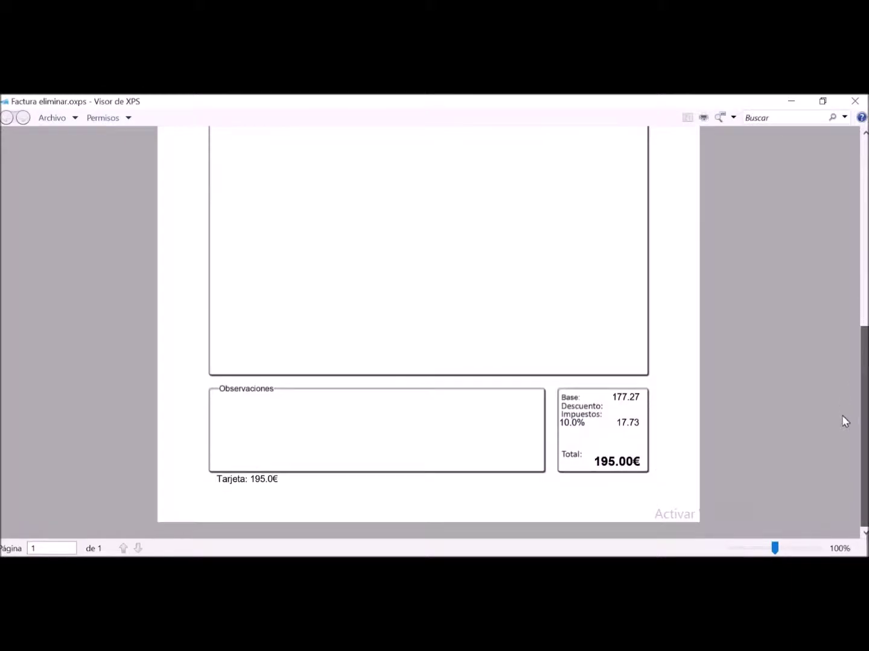